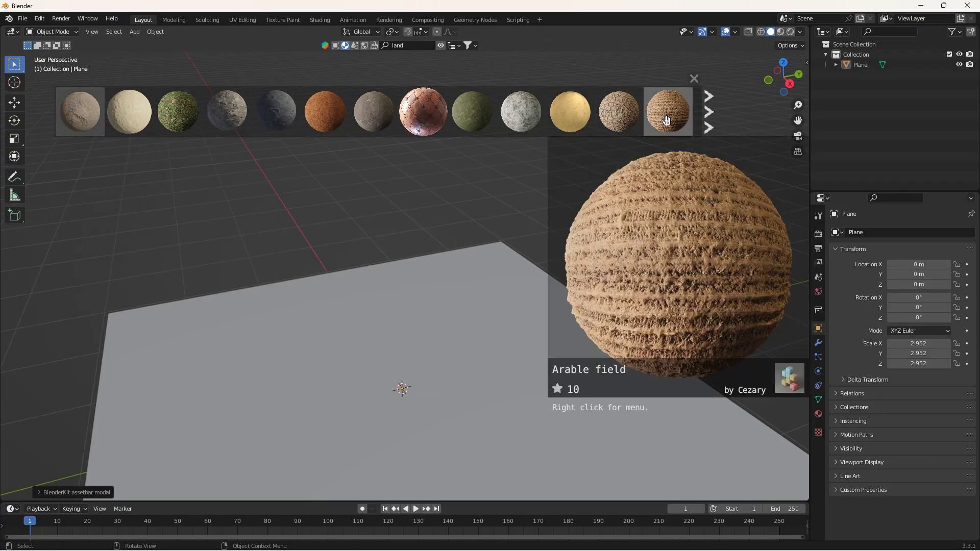
Page through the BlenderKit 'land' materials and apply the Arable field material to the plane
scroll(274, 111, down, 3)
click(708, 111)
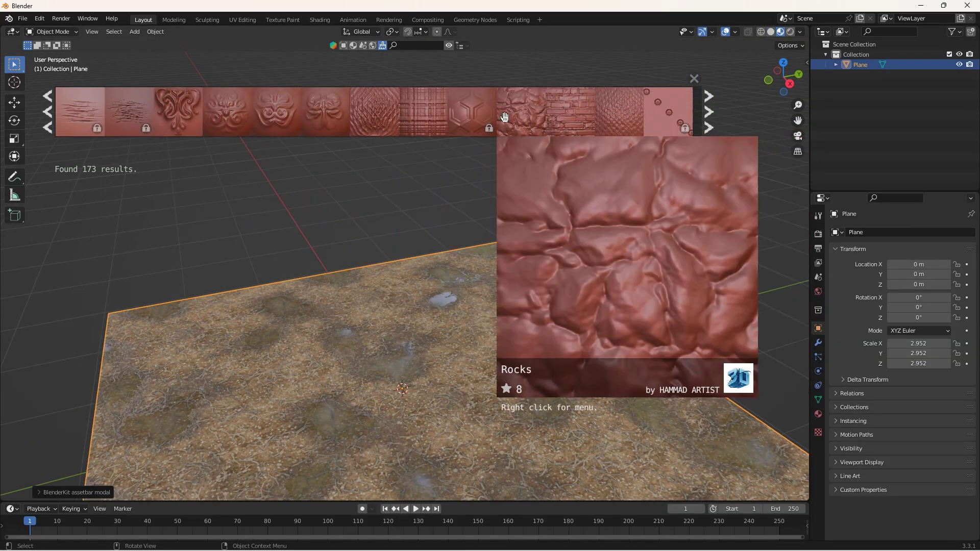
click(207, 19)
Enable Dyntopo and sculpt the plane with the Clay Thumb brush from an overhead view
click(758, 45)
click(697, 46)
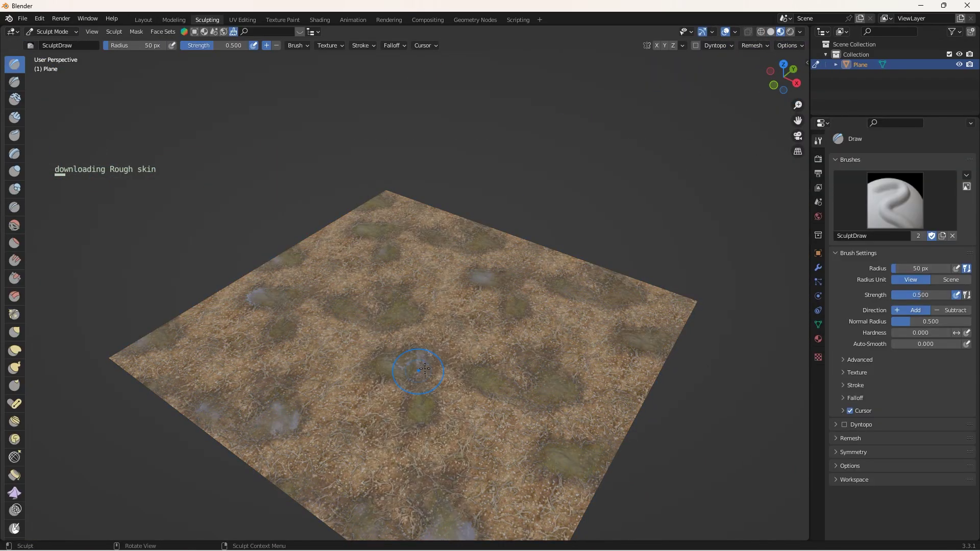
click(14, 136)
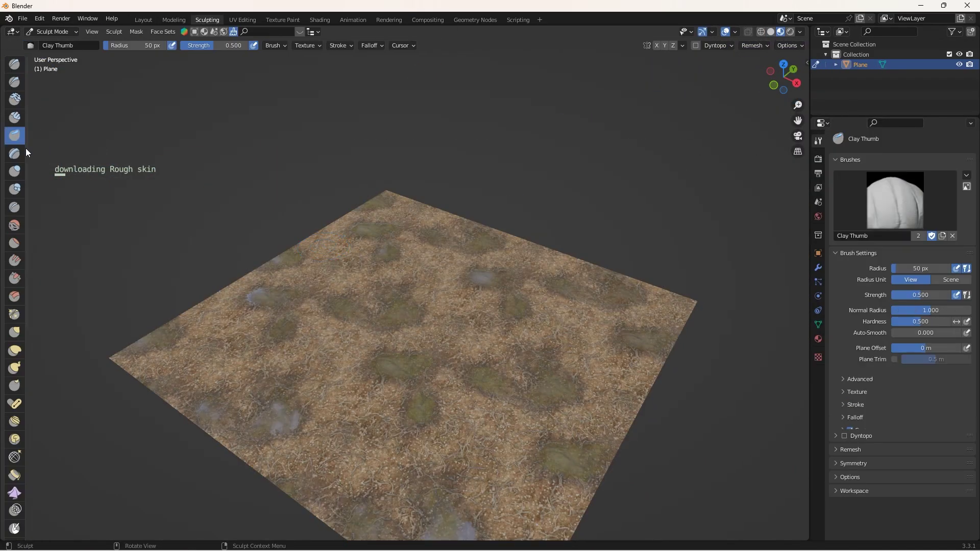
key(shift+grave)
key(e)
ctrl+middle_drag(531, 306, 446, 347)
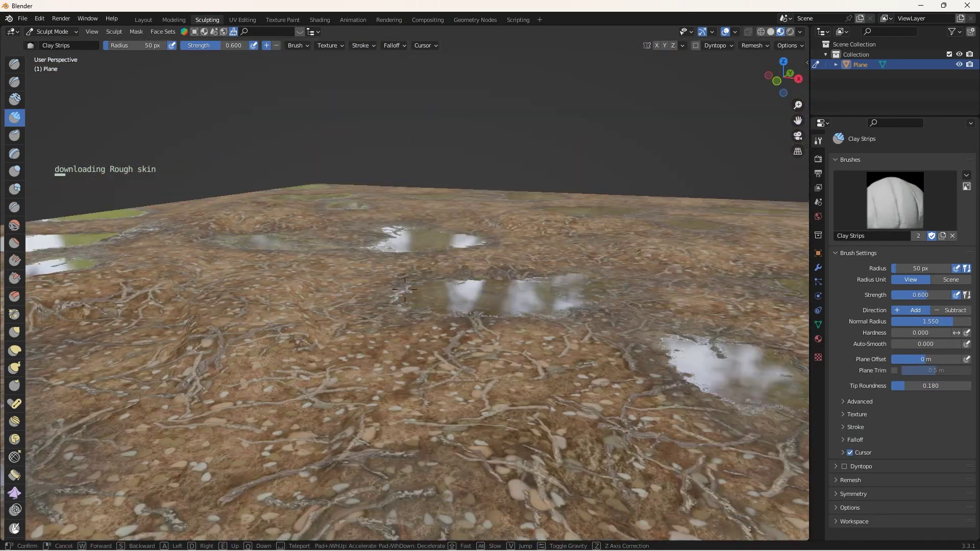
click(588, 337)
From a low, close view, smooth parts of the terrain with the Flatten brush
key(shift+grave)
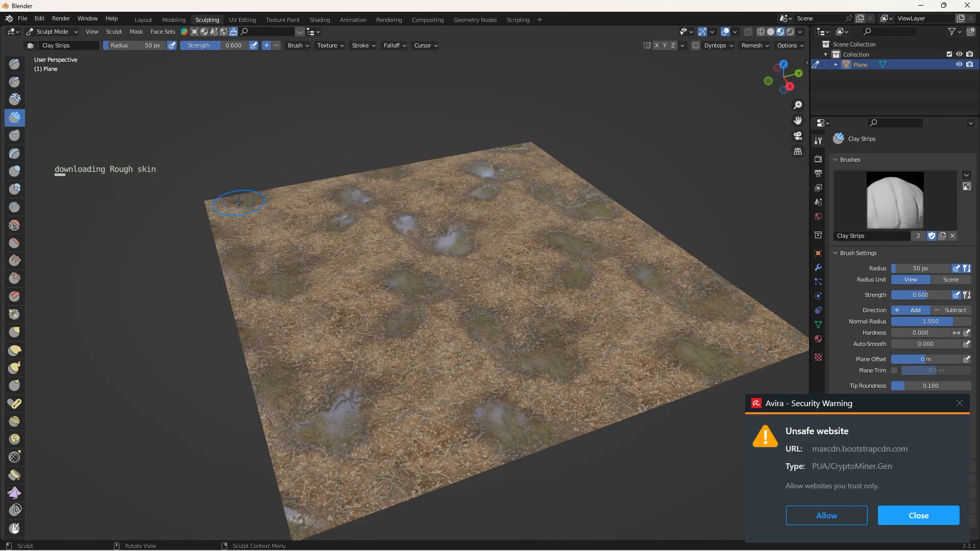
middle_drag(238, 202, 537, 257)
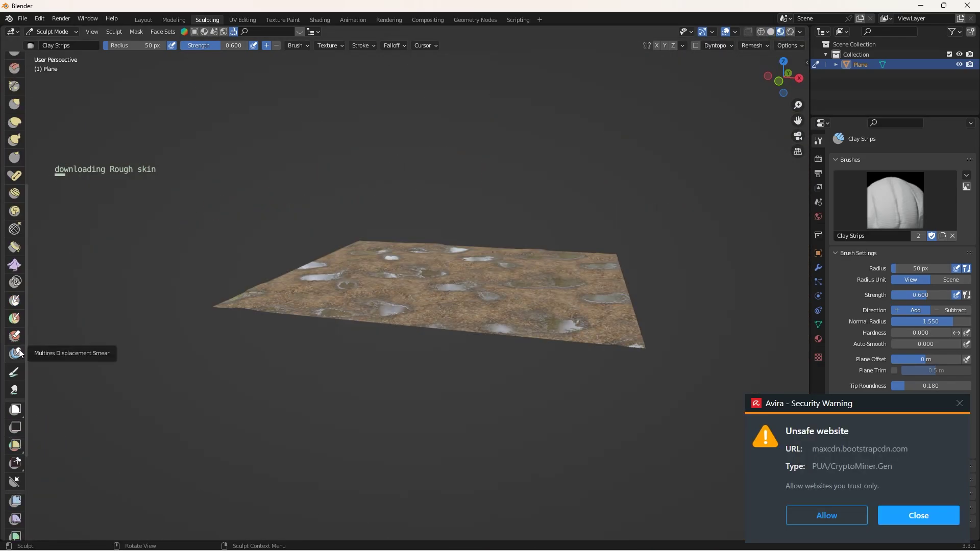
scroll(15, 403, down, 3)
click(14, 178)
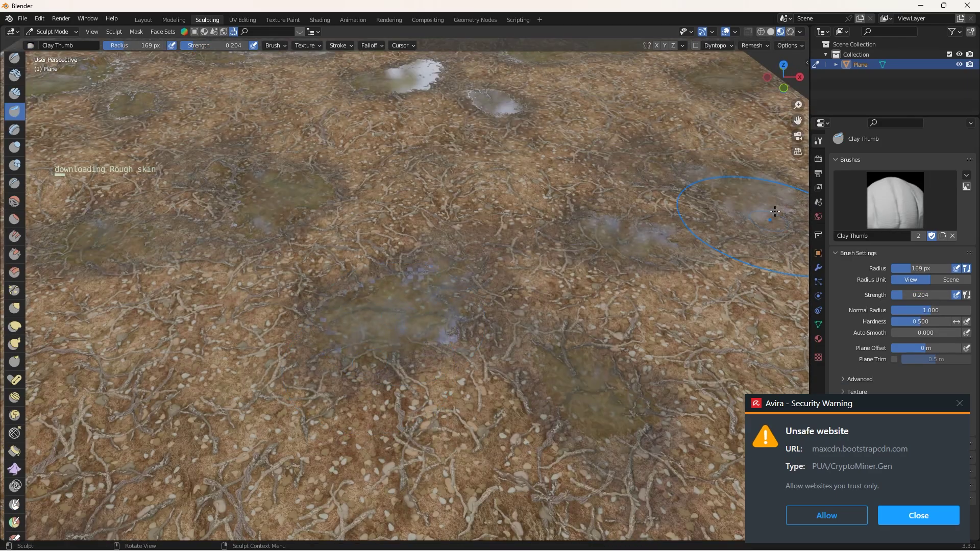
key(Tab)
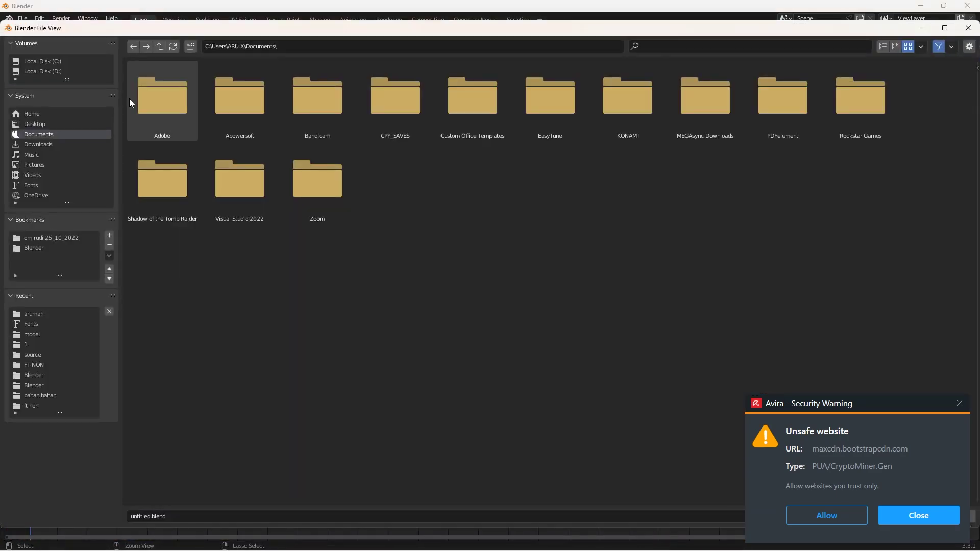
Save the scene as 'htn 2' inside a new 'Hutan2' project folder
double_click(131, 99)
double_click(662, 90)
right_click(617, 317)
click(611, 343)
text(Hutan2)
key(Return)
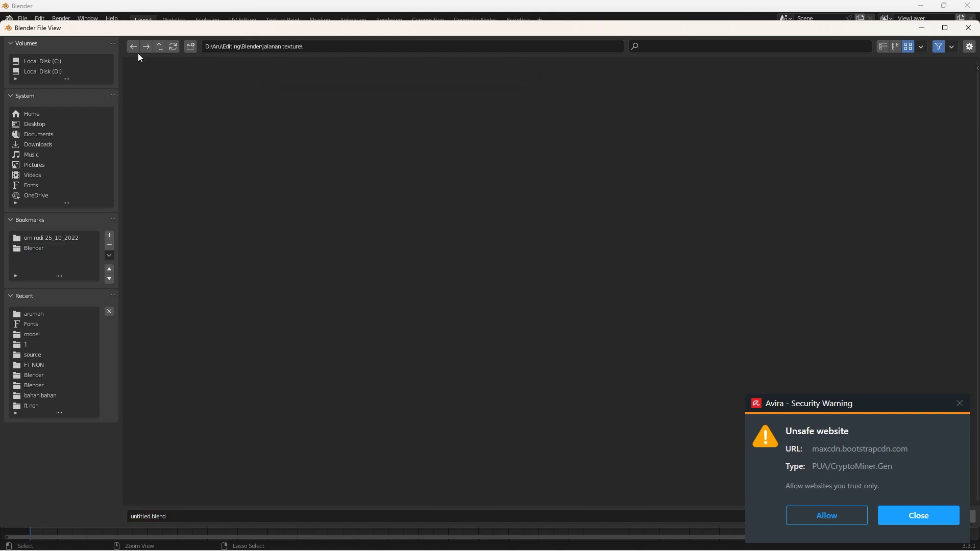
double_click(173, 159)
double_click(179, 516)
text(htn 2)
key(Return)
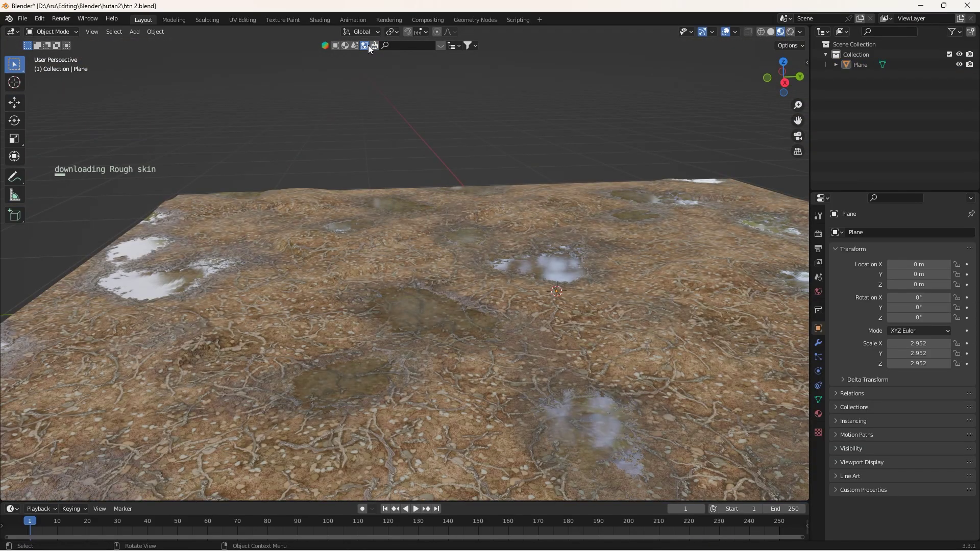
Search BlenderKit models for grass and drop the grass lawn asset onto the terrain as particles
click(369, 45)
click(338, 48)
click(409, 45)
text(tree)
key(Return)
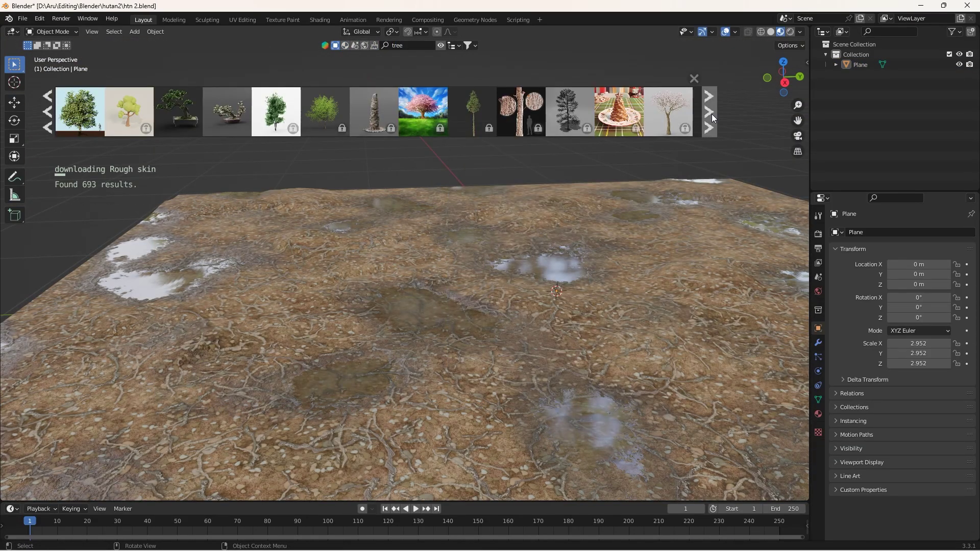
text(grass)
key(Return)
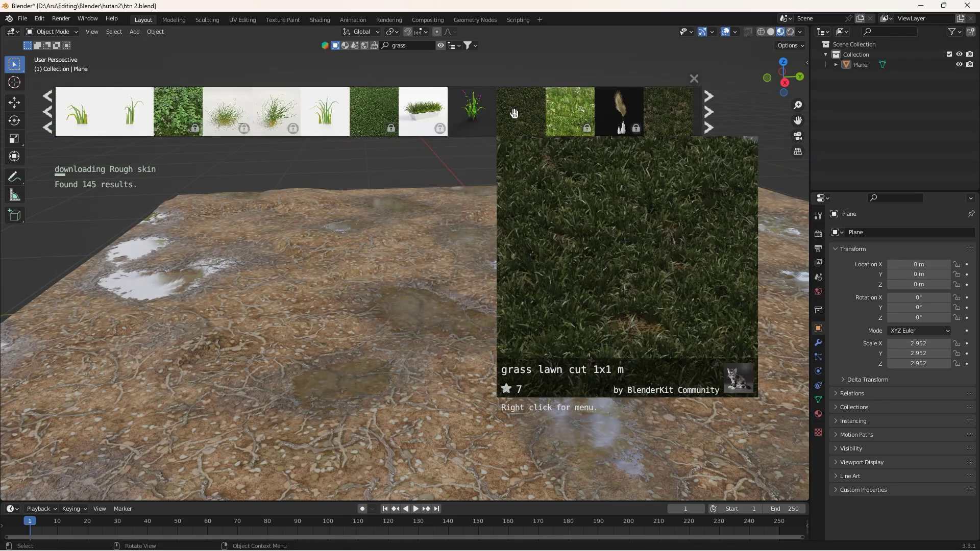
drag(520, 112, 568, 431)
click(569, 431)
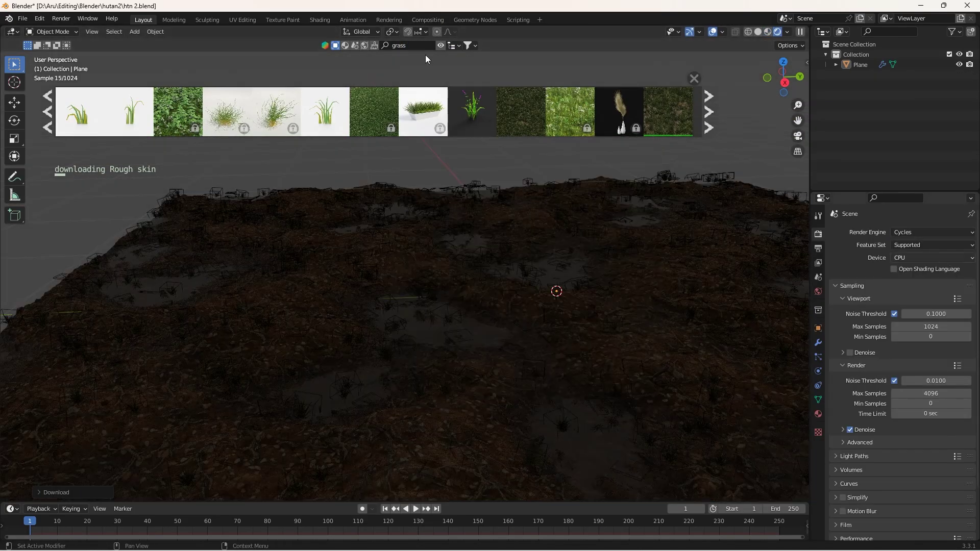
click(364, 45)
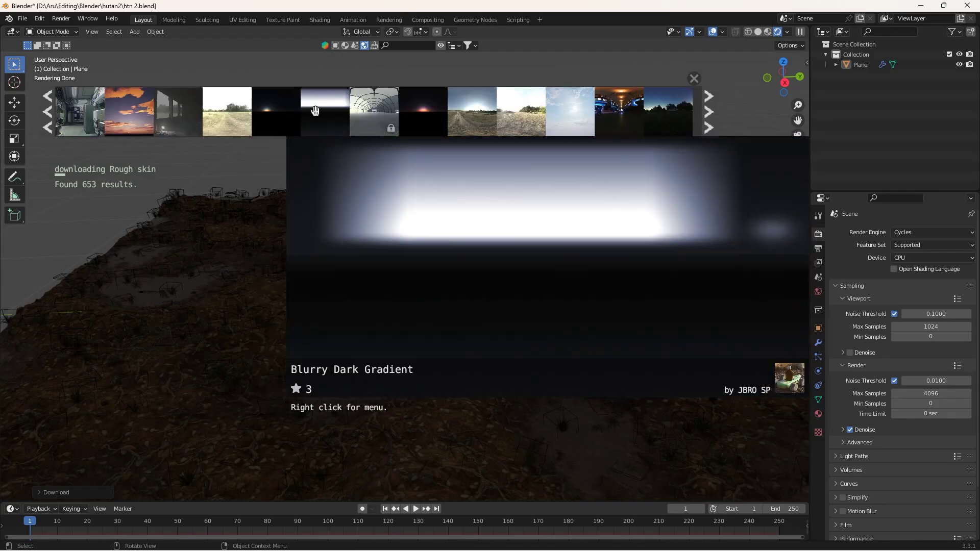
In top view, weight-paint a diagonal band of grass density across the plane
click(767, 32)
click(860, 65)
key(KP_Decimal)
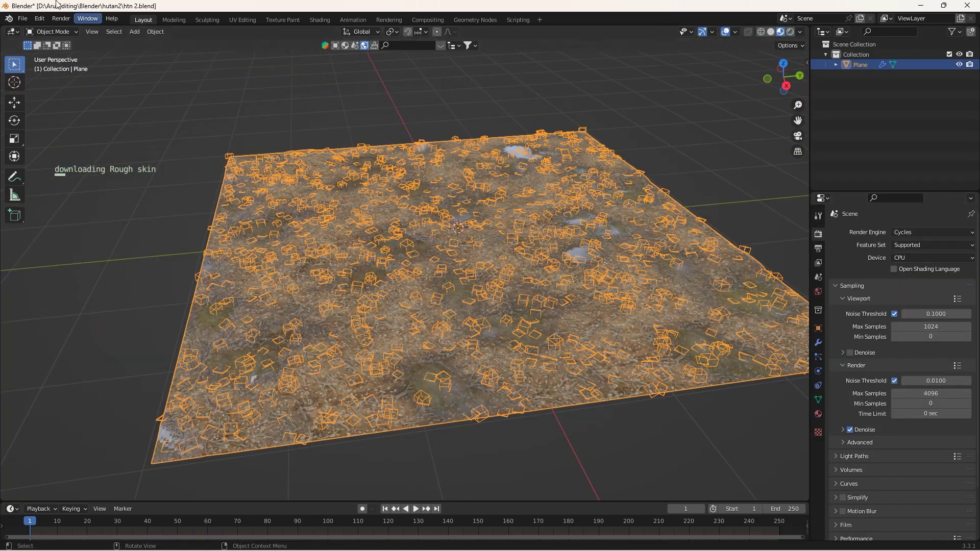
key(ctrl+Tab)
key(shift+grave)
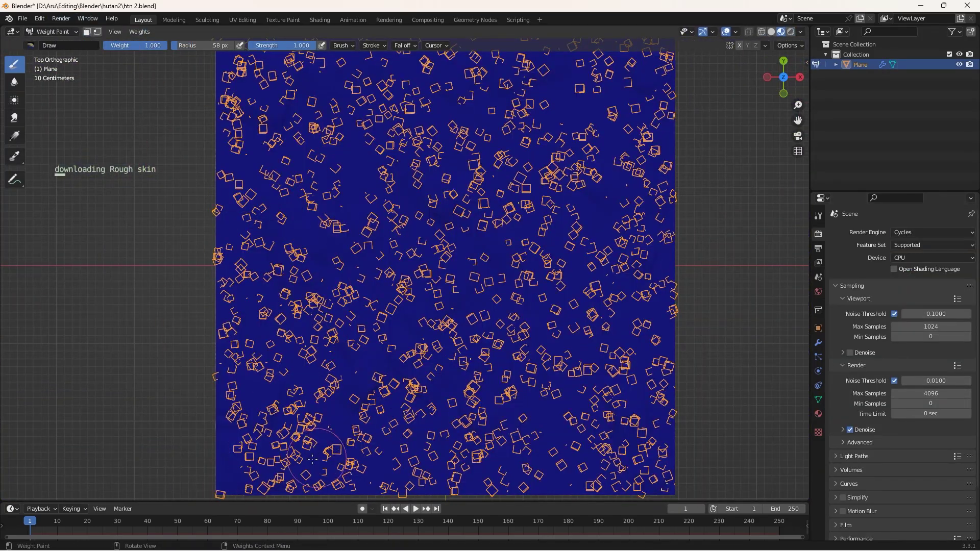
drag(312, 459, 458, 292)
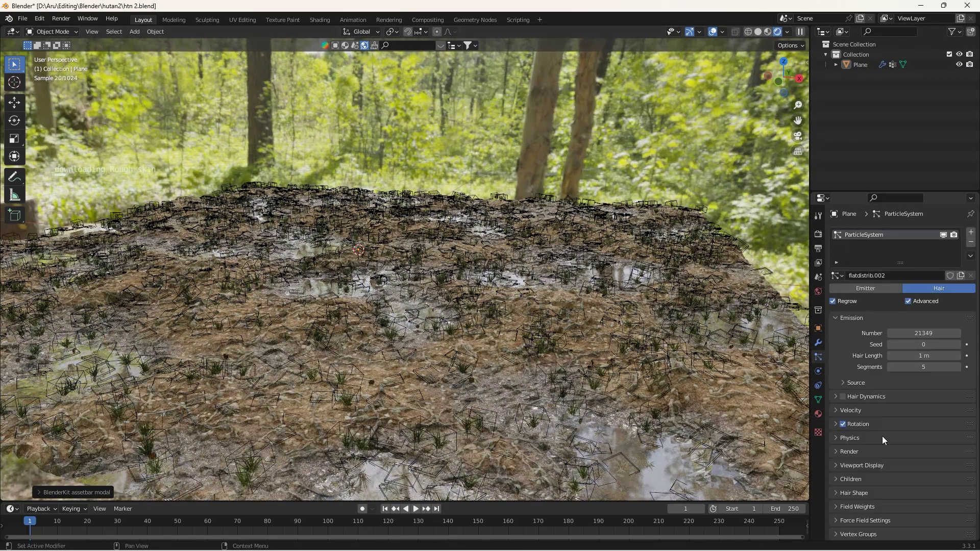
Look through the scene camera and render the grassy terrain with F12
scroll(882, 436, down, 2)
click(135, 31)
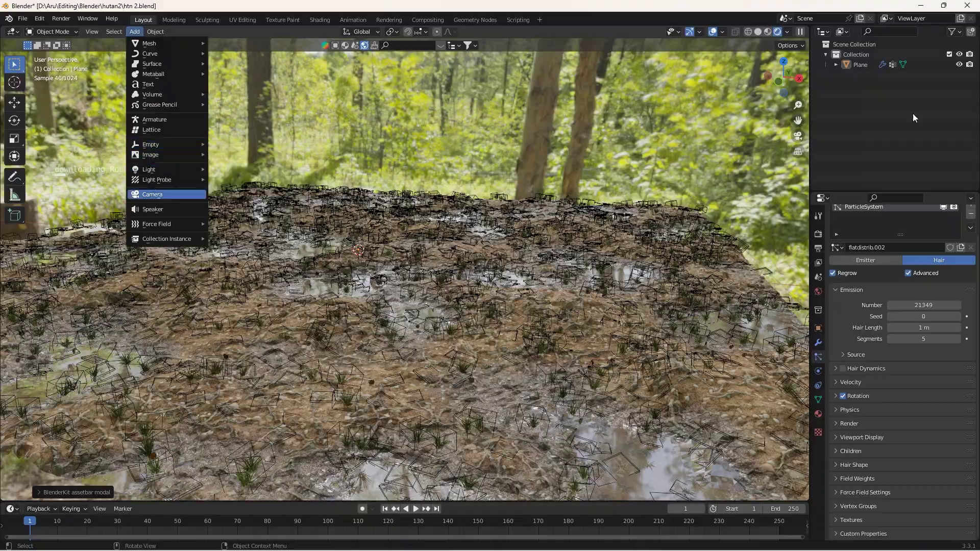
key(KP_0)
key(F12)
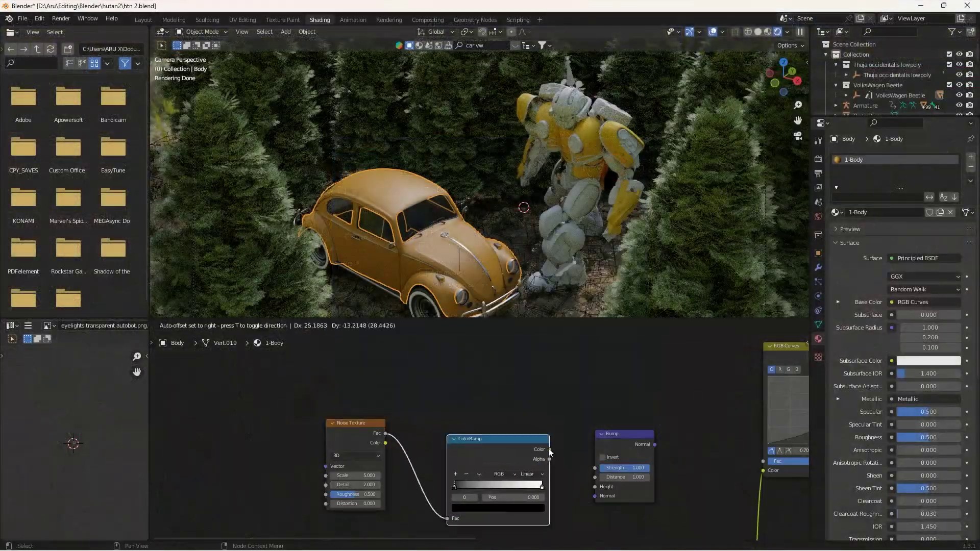
Link ColorRamp Color to Bump Height and set the Noise Texture Scale to 7
drag(561, 452, 615, 496)
double_click(327, 483)
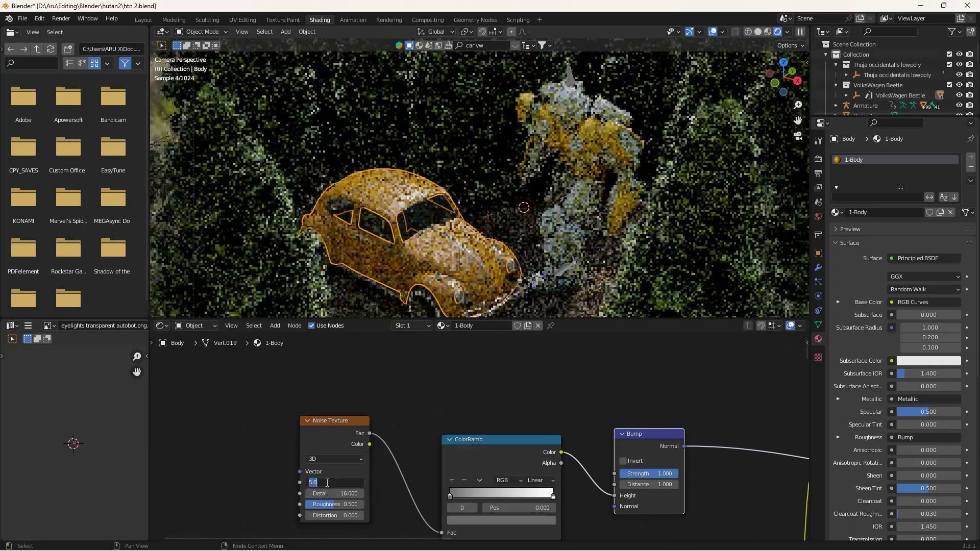
text(7)
key(Return)
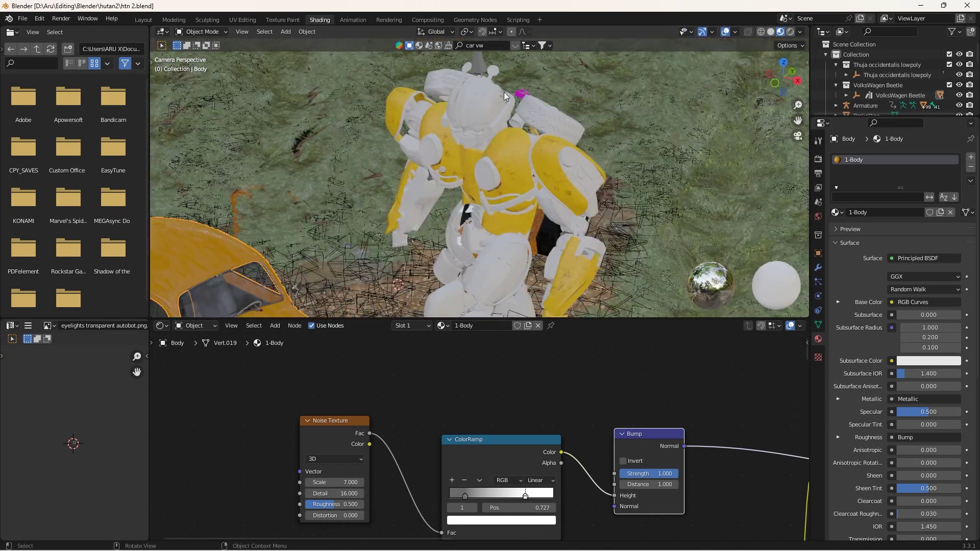
click(505, 96)
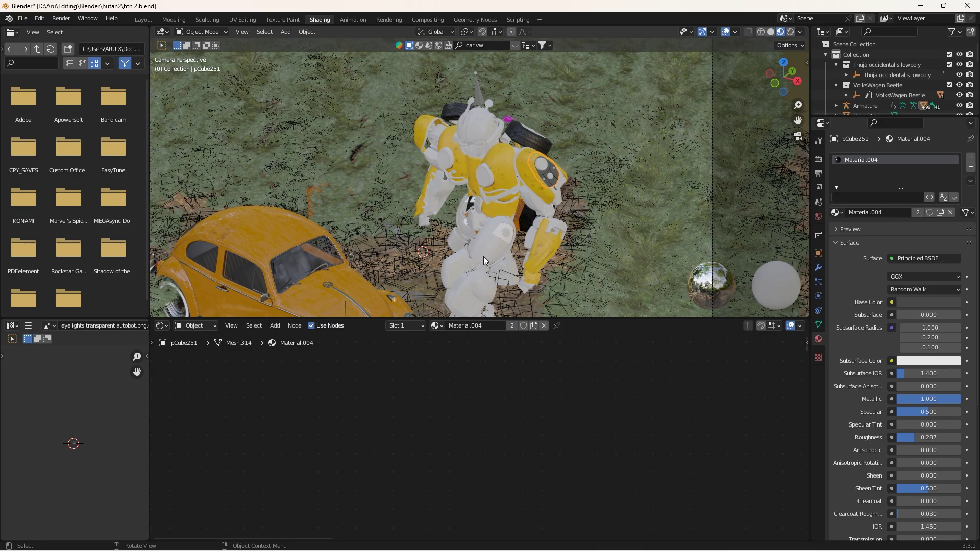
Inspect the robot's knee pad and other pieces to check their materials
click(499, 233)
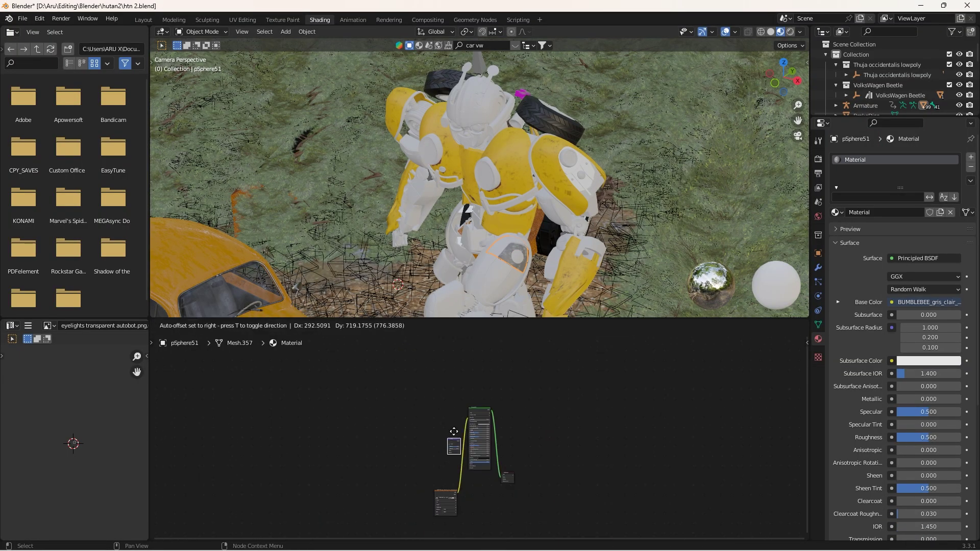
key(Return)
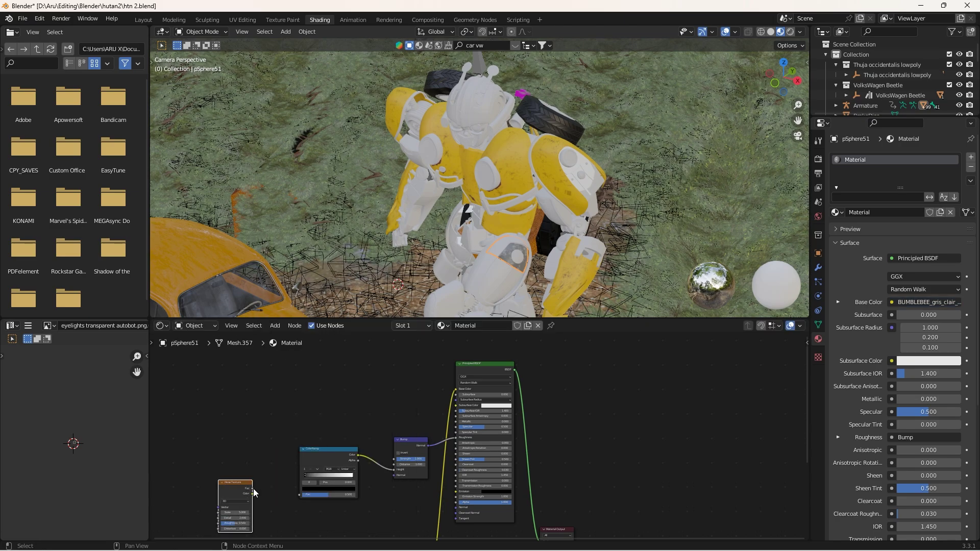
click(503, 266)
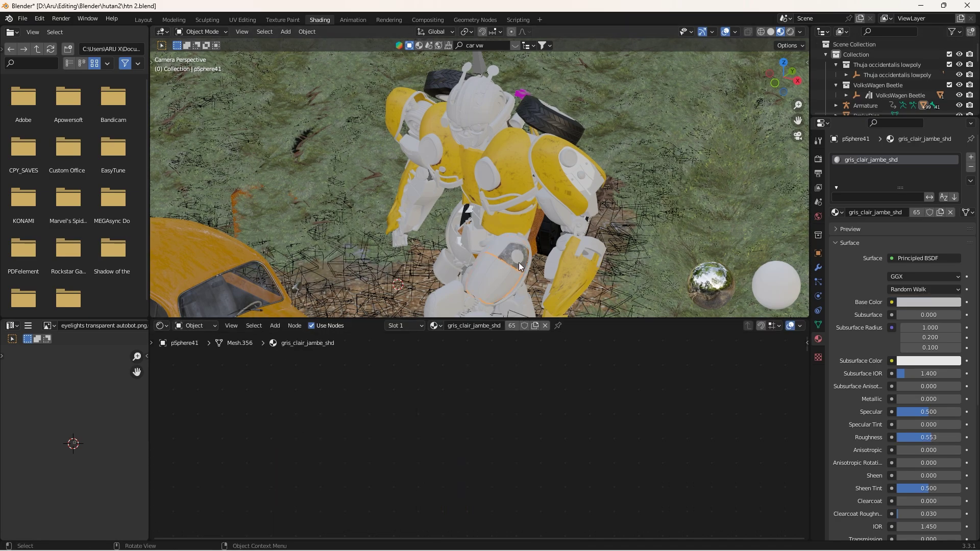
click(836, 213)
Assign jaune_ventre_shd to the shoulder piece and Material to the neighbouring shoulder plate
click(574, 169)
click(836, 212)
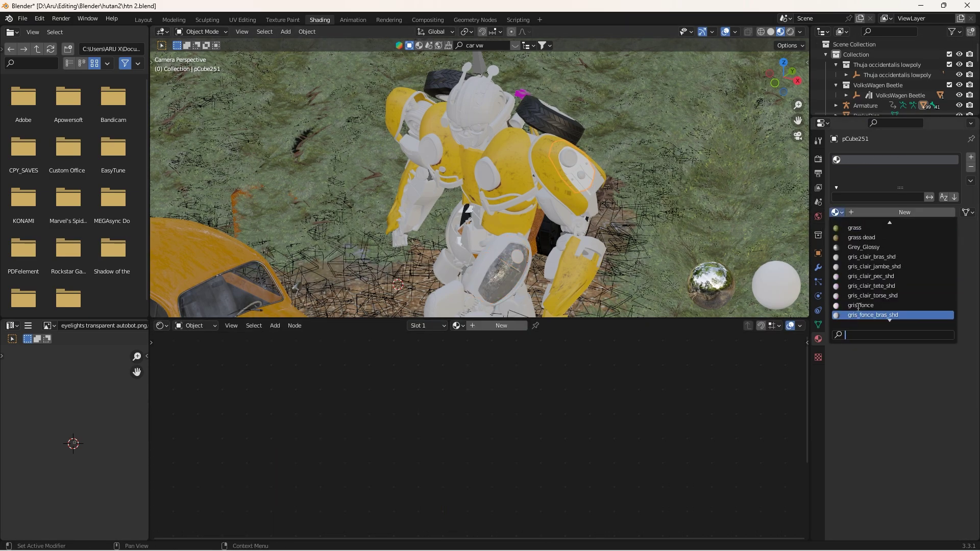
click(864, 314)
scroll(717, 147, up, 3)
click(643, 214)
click(836, 213)
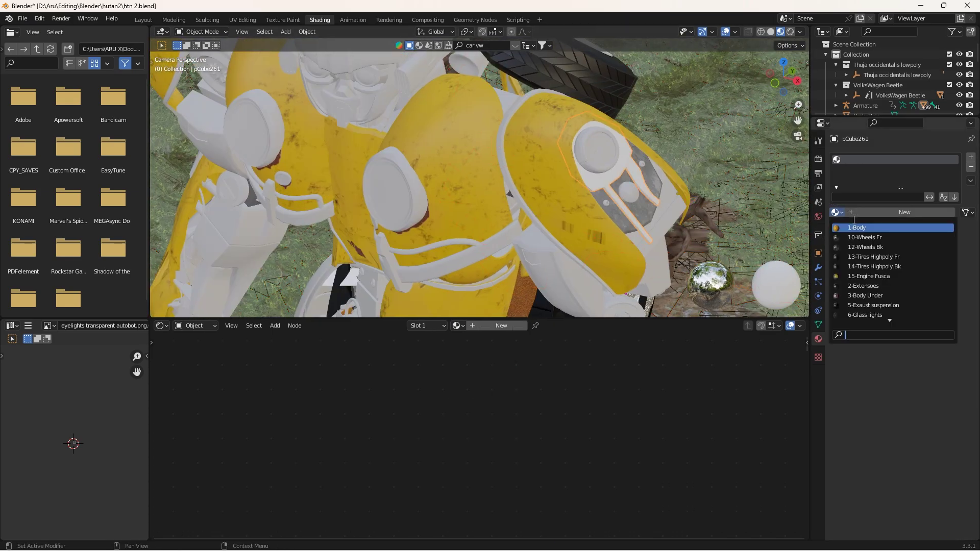
click(873, 247)
scroll(479, 178, down, 4)
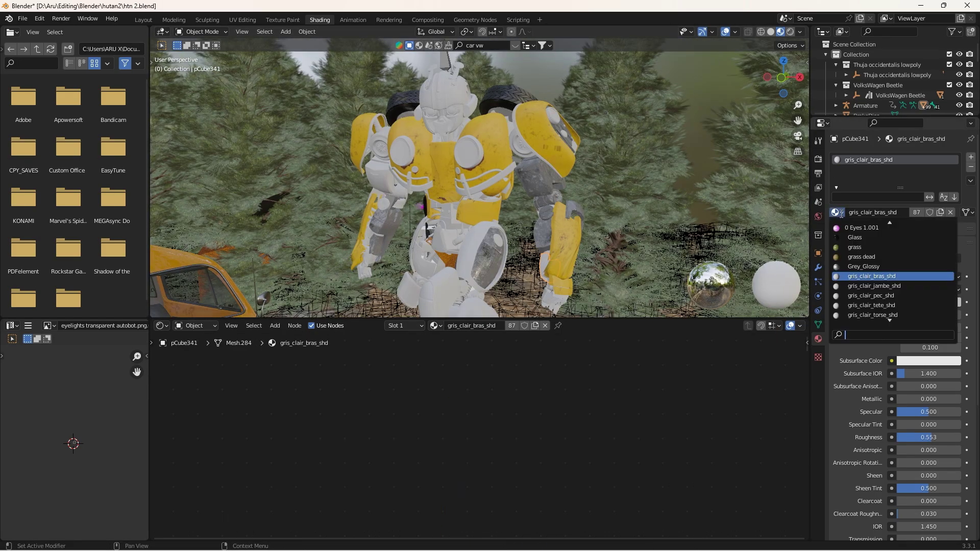
Add a ColorRamp node to the torso material's node tree
key(shift+a)
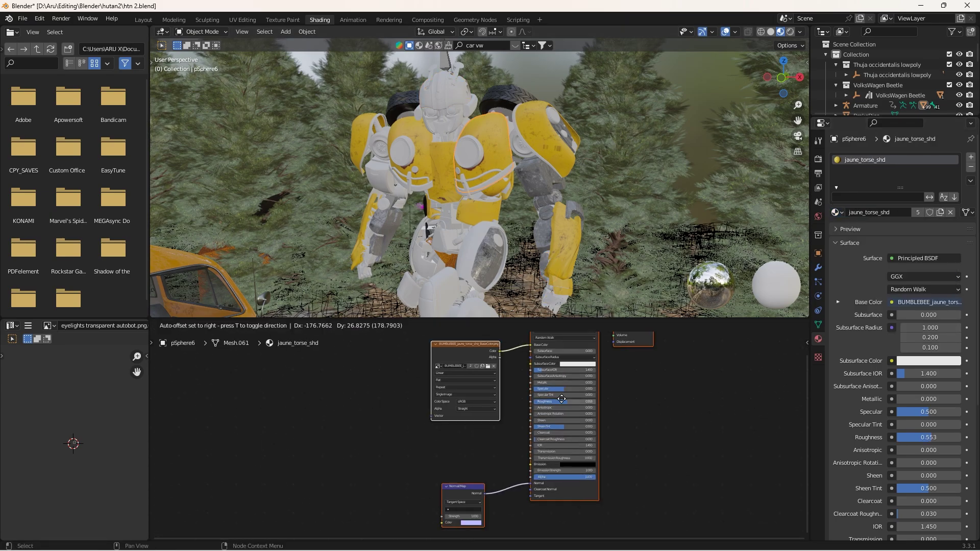
click(372, 418)
key(Return)
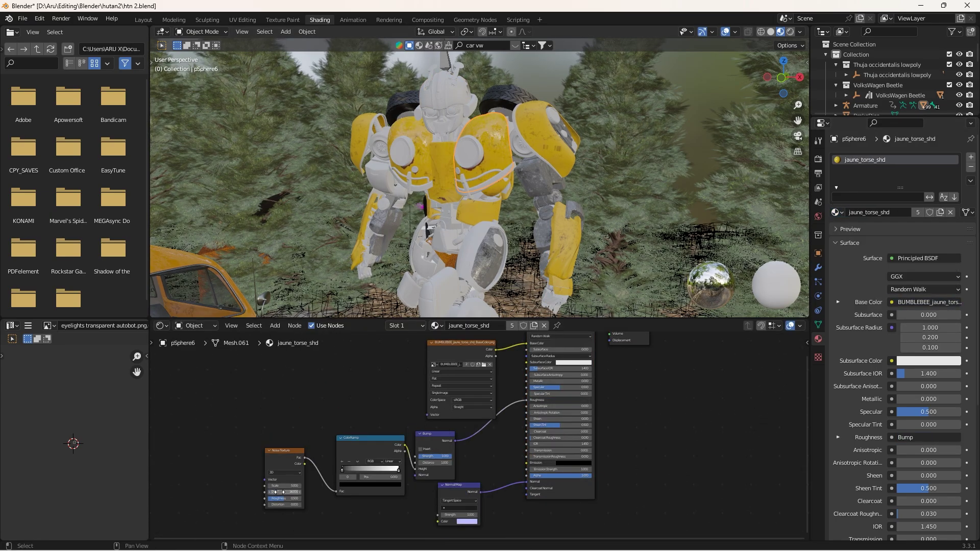
Rename the jaune_torse_shd material and switch the piece to jaune_bras_shd
double_click(876, 160)
text(a1)
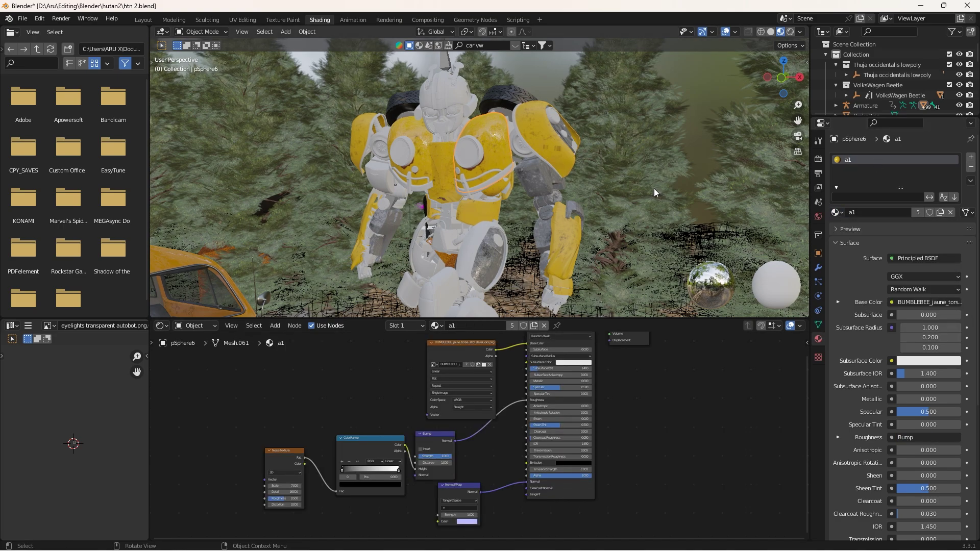
click(837, 212)
click(888, 312)
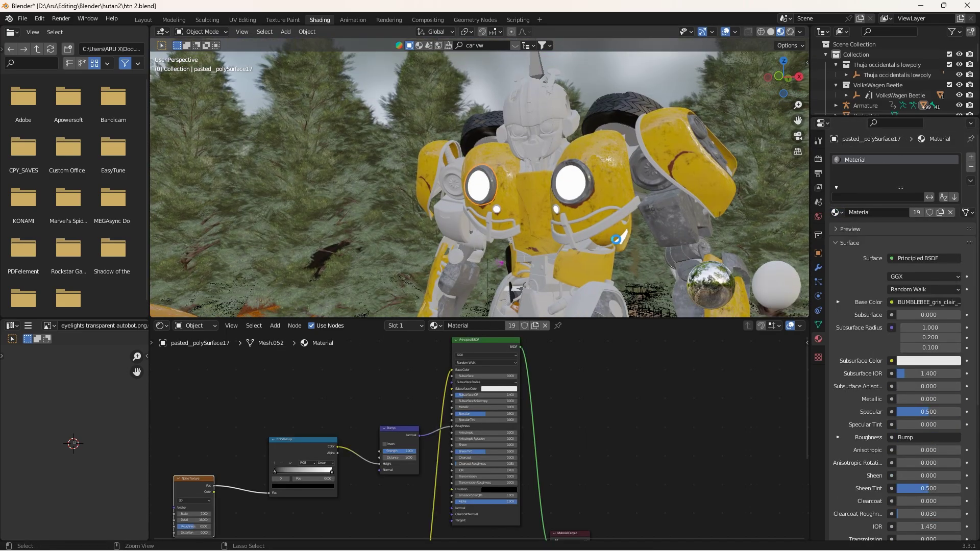
Delete the stray object and view the scene through the camera in rendered preview
key(Delete)
middle_drag(468, 159, 668, 204)
click(667, 204)
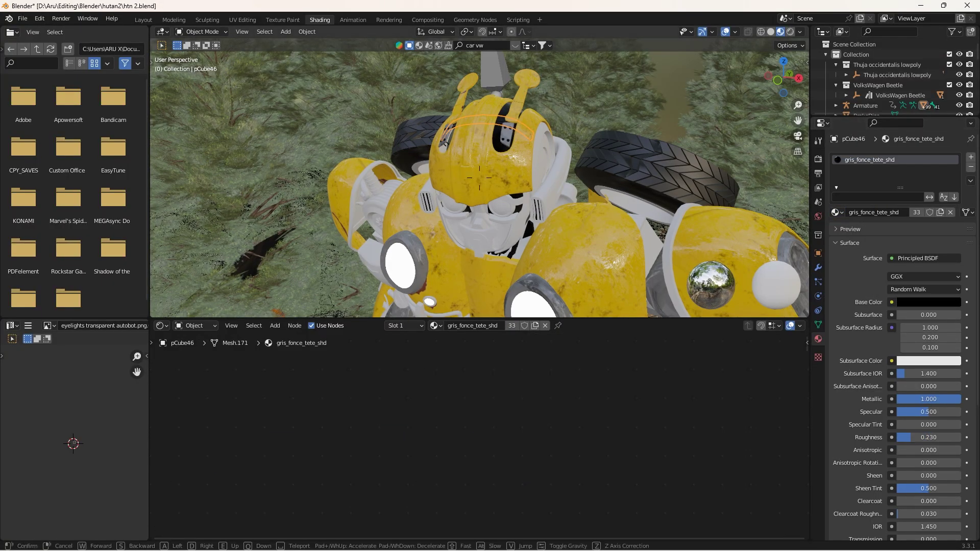
key(KP_0)
scroll(519, 193, up, 2)
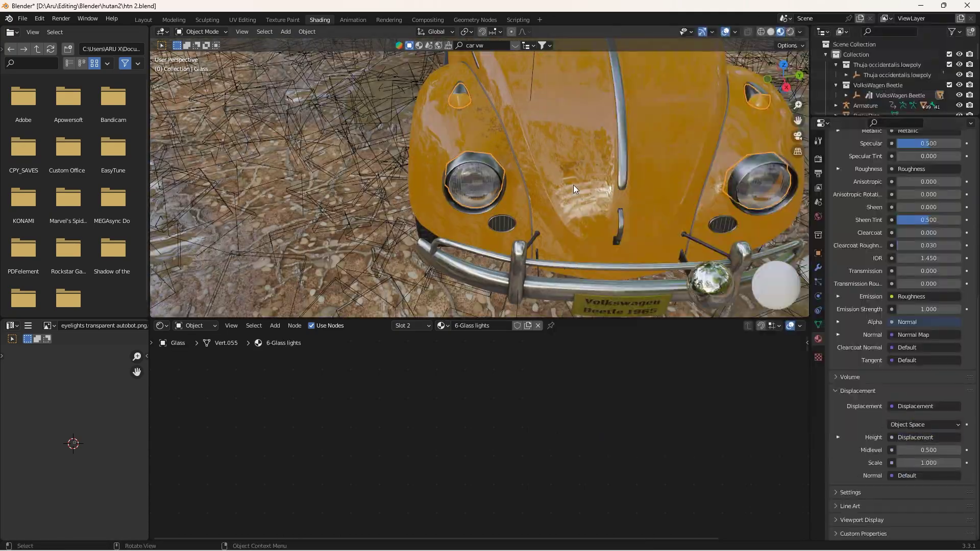
scroll(883, 315, up, 10)
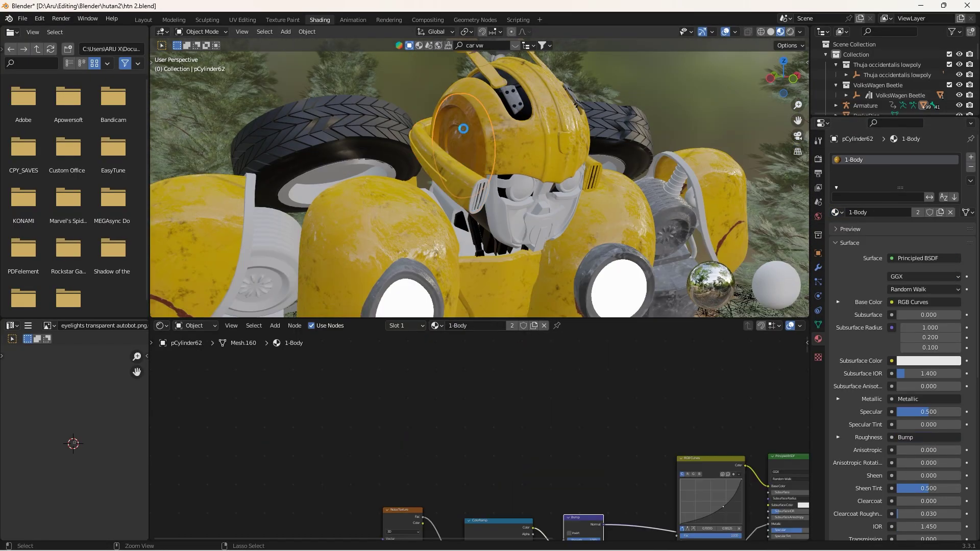
Assign the shared Material to the robot's helmet piece
click(858, 301)
click(867, 213)
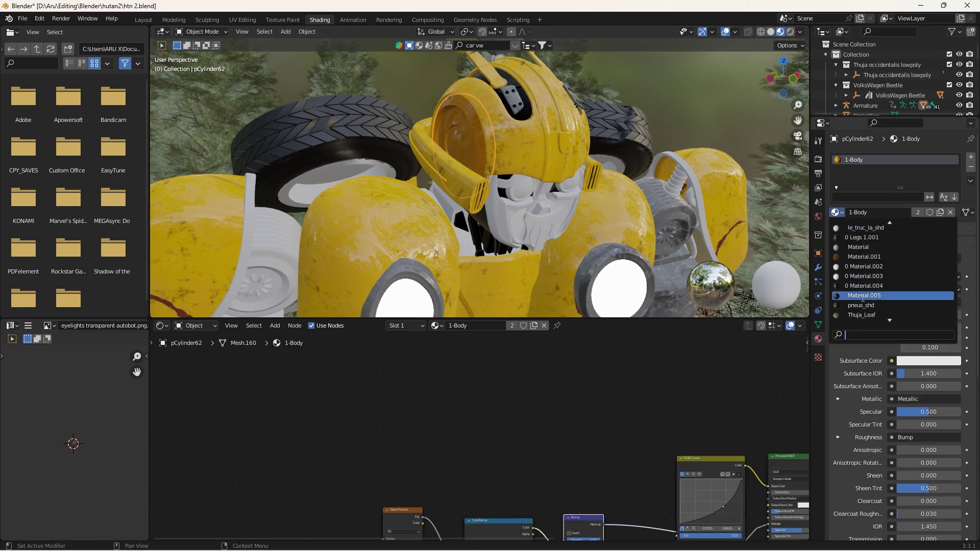
click(867, 296)
key(shift+grave)
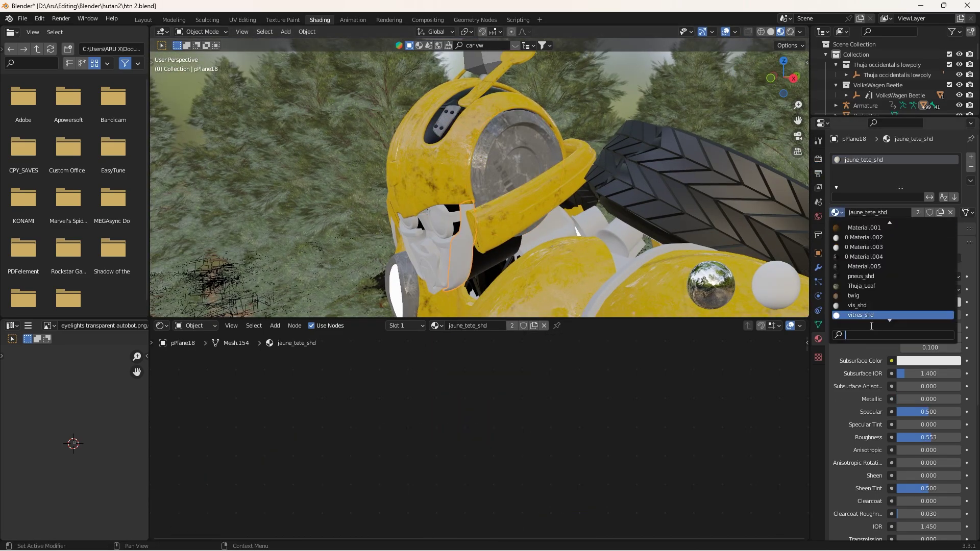
click(456, 250)
key(shift+grave)
Give the robot's eyes a purple material
click(502, 147)
click(837, 212)
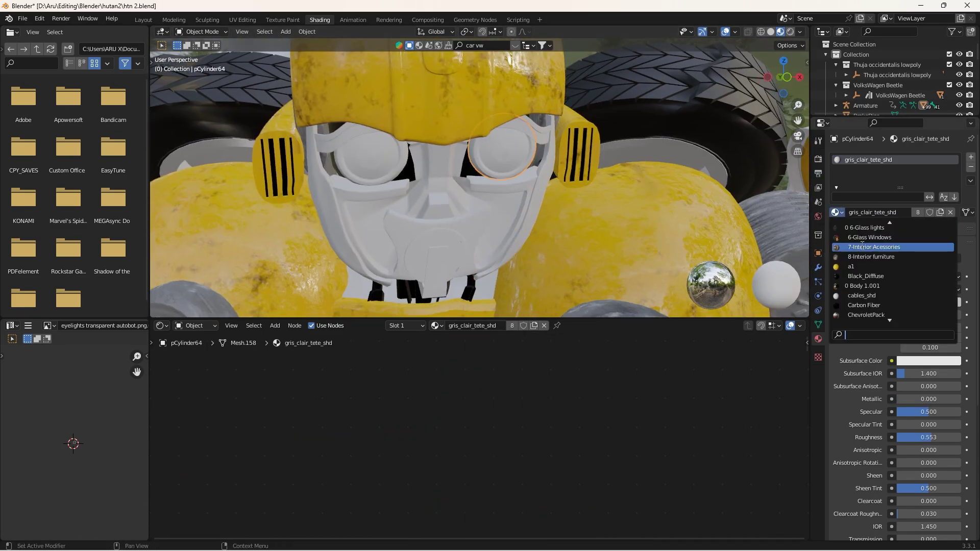
click(920, 211)
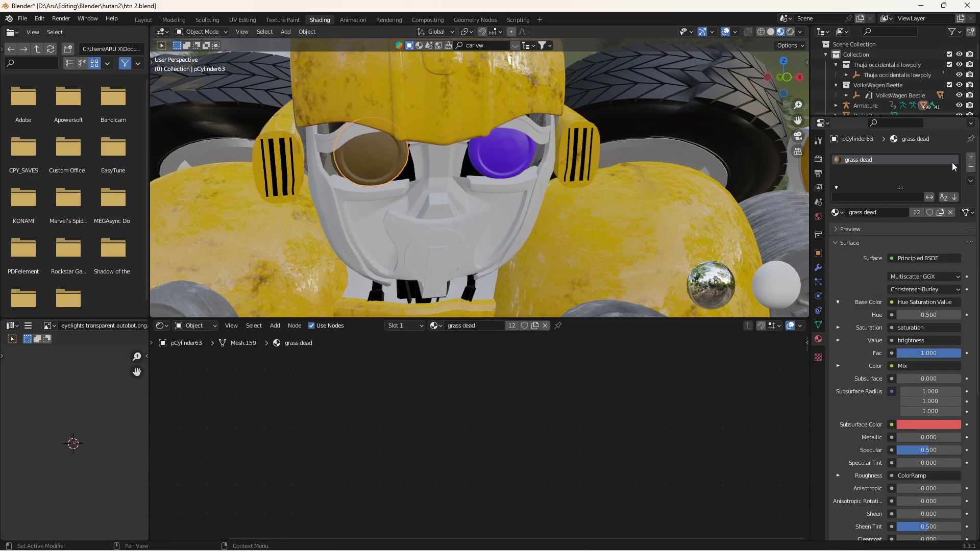
click(371, 149)
key(shift+grave)
Reassign materials on the chest pieces and give the grey arm piece the shared Material
click(480, 179)
click(592, 163)
click(837, 213)
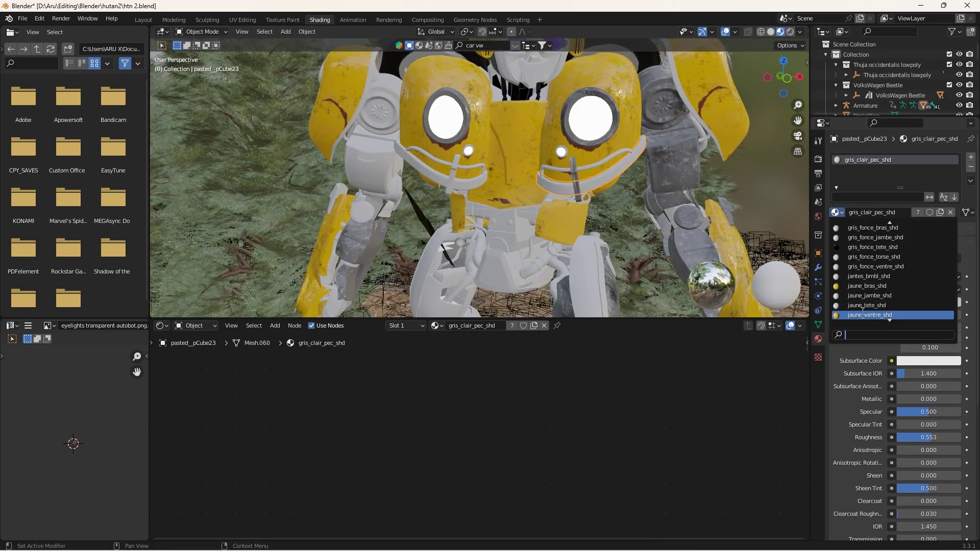
scroll(878, 306, down, 2)
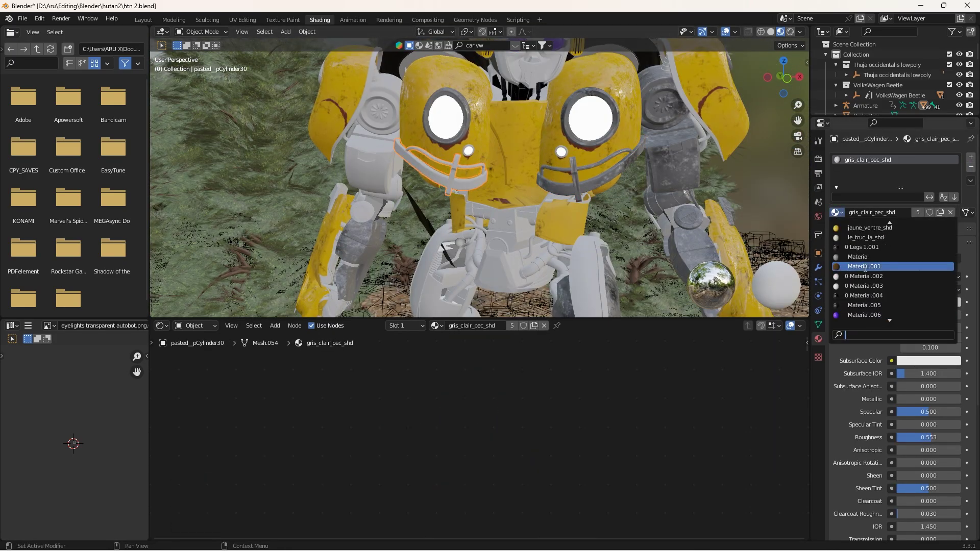
click(368, 164)
key(shift+grave)
click(453, 276)
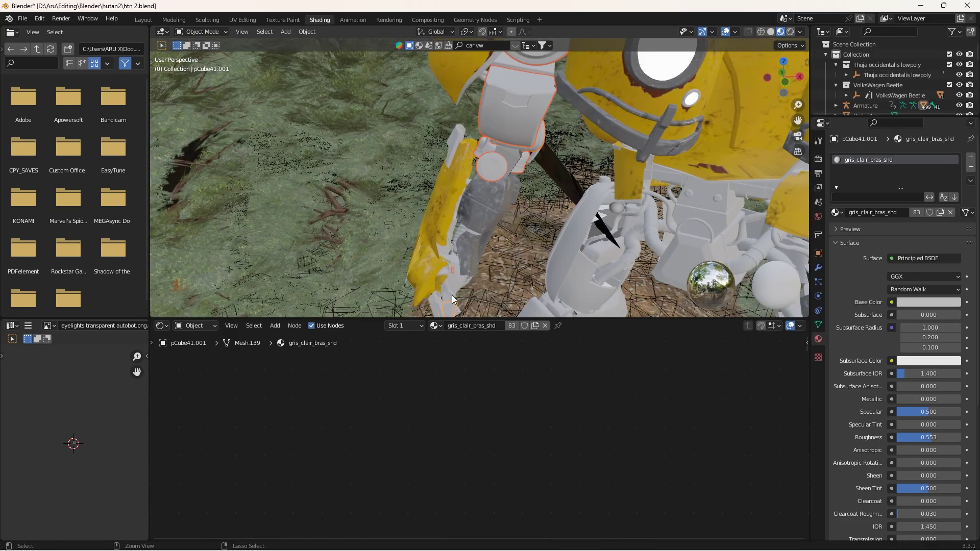
click(867, 315)
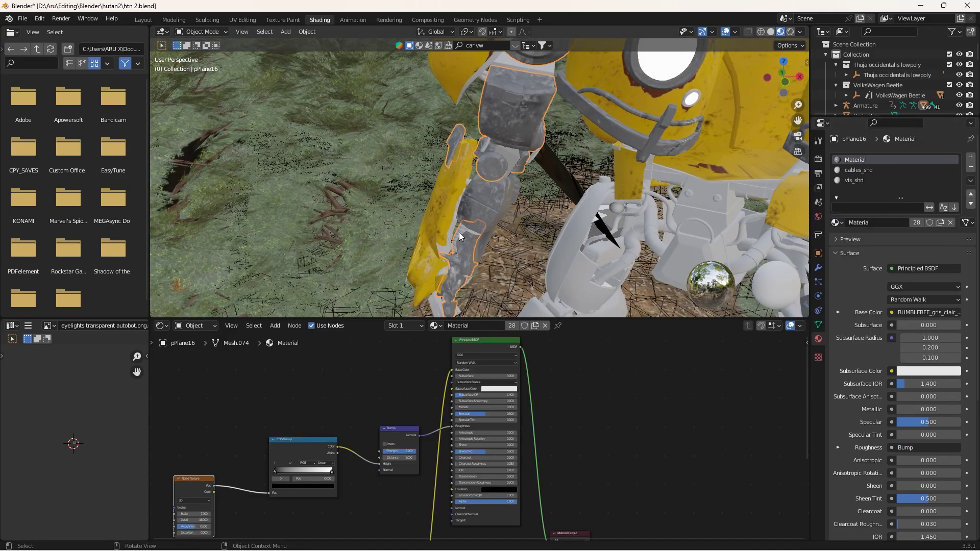
key(shift+grave)
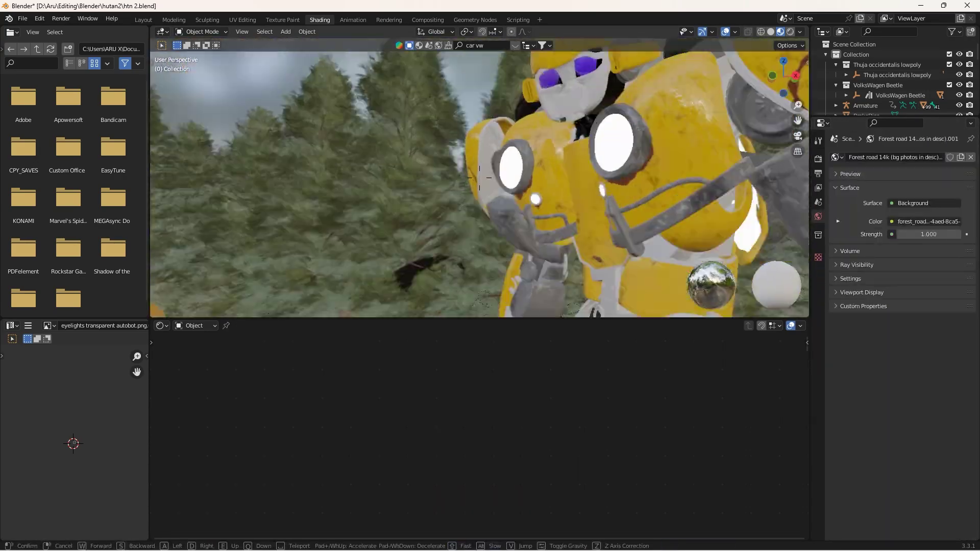
Fly around the robot checking its leg and thigh armour use jaune_jambe_shd
click(484, 173)
click(584, 209)
middle_drag(584, 206, 534, 224)
shift+click(534, 224)
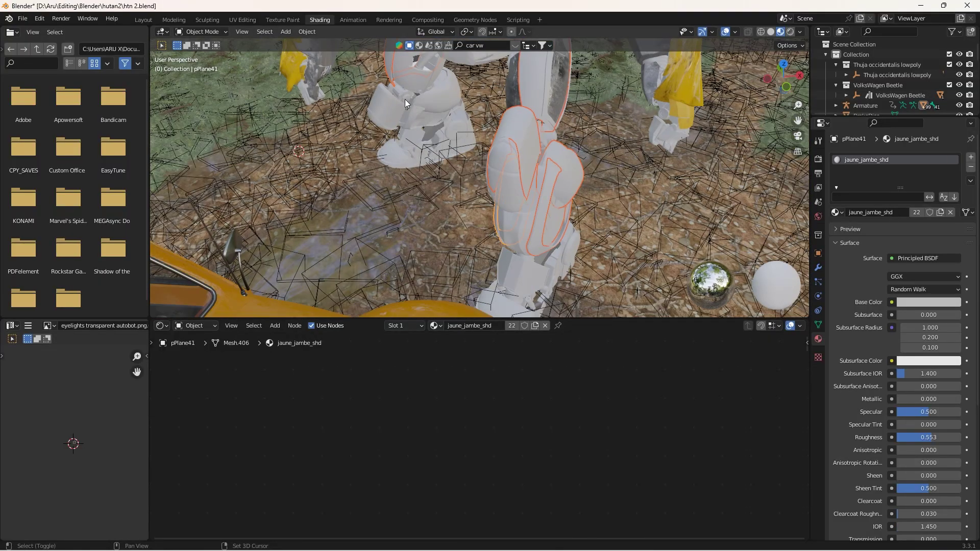
key(shift+grave)
click(490, 194)
key(shift+grave)
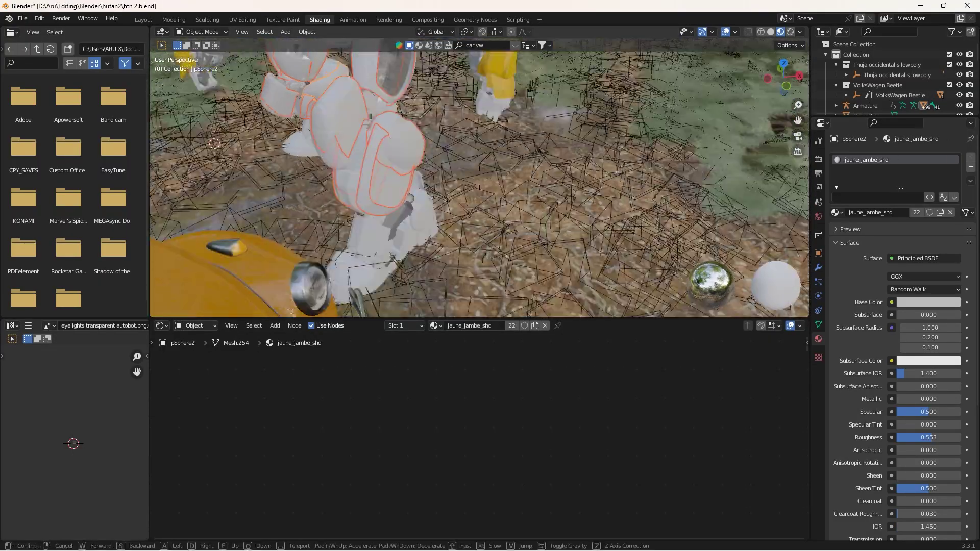